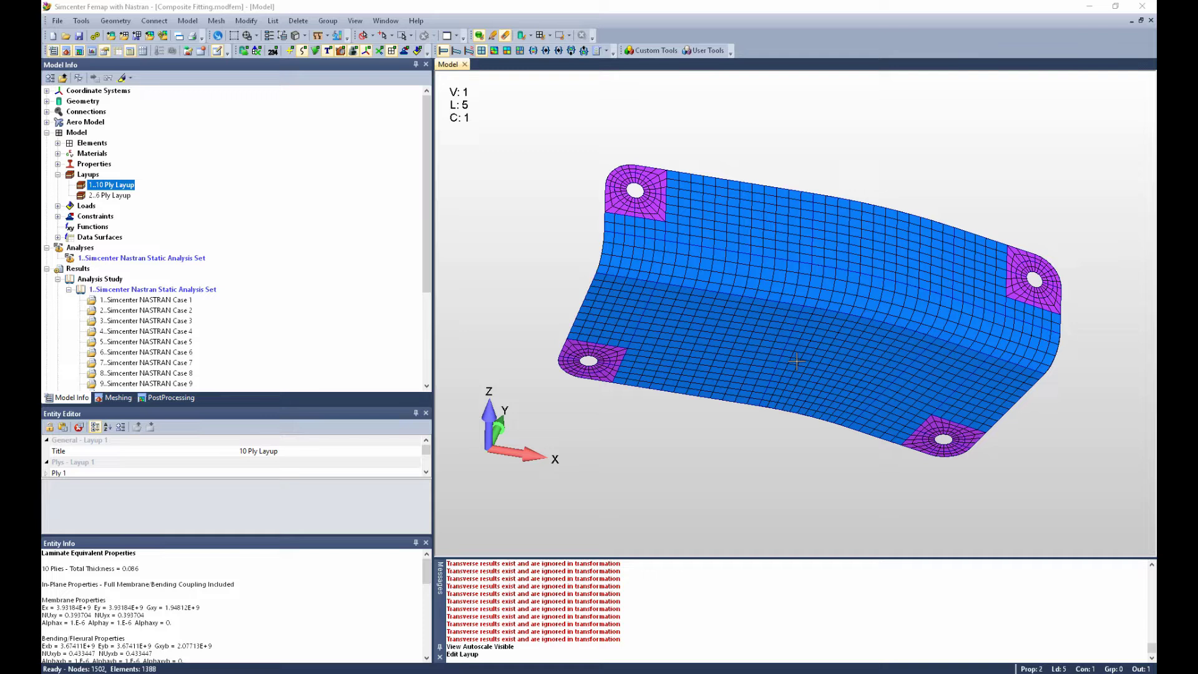
Step: Inspect the Global Ply names used by the 10 Ply Layup
{"action": "left_click", "coordinate": [211, 265]}
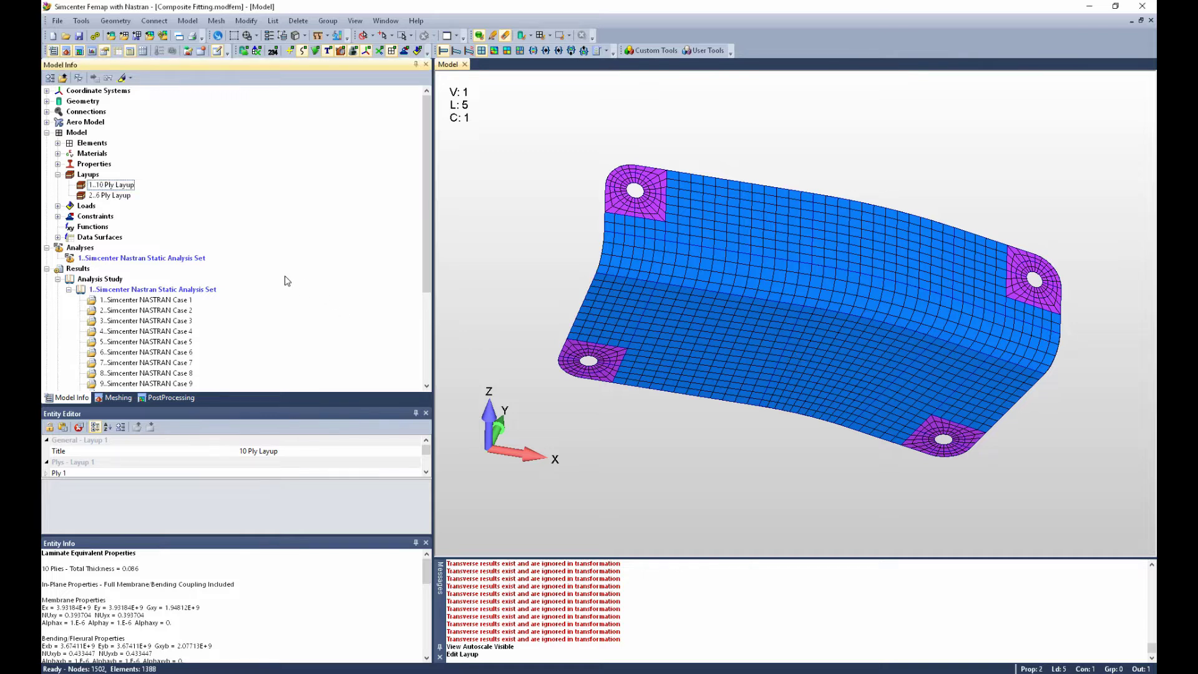
{"action": "scroll", "coordinate": [211, 265], "scroll_direction": "down", "scroll_amount": 3}
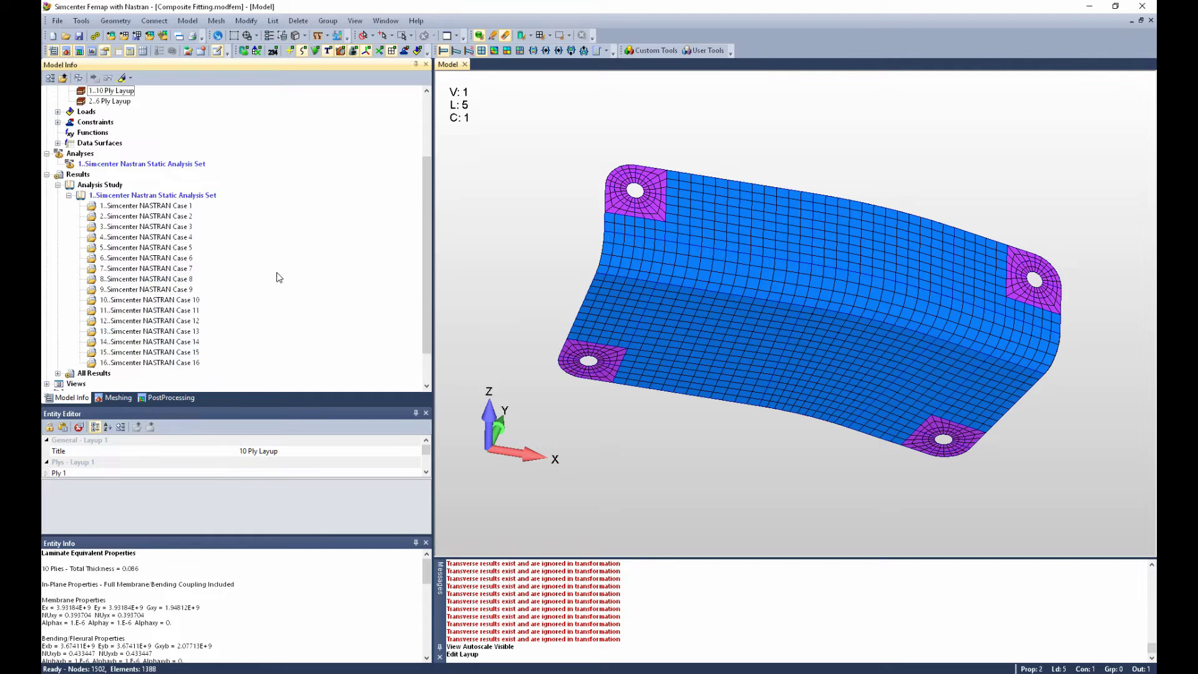
{"action": "scroll", "coordinate": [276, 272], "scroll_direction": "up", "scroll_amount": 2}
{"action": "scroll", "coordinate": [279, 278], "scroll_direction": "up", "scroll_amount": 1}
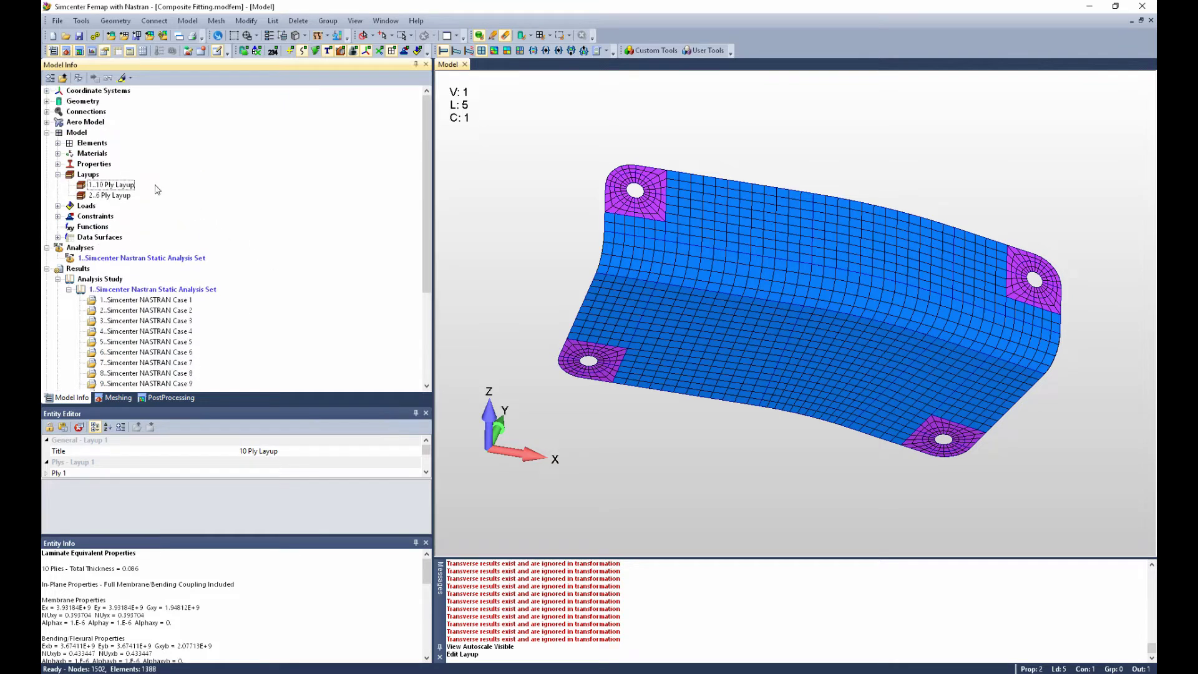
{"action": "left_click", "coordinate": [125, 186]}
{"action": "right_click", "coordinate": [123, 186]}
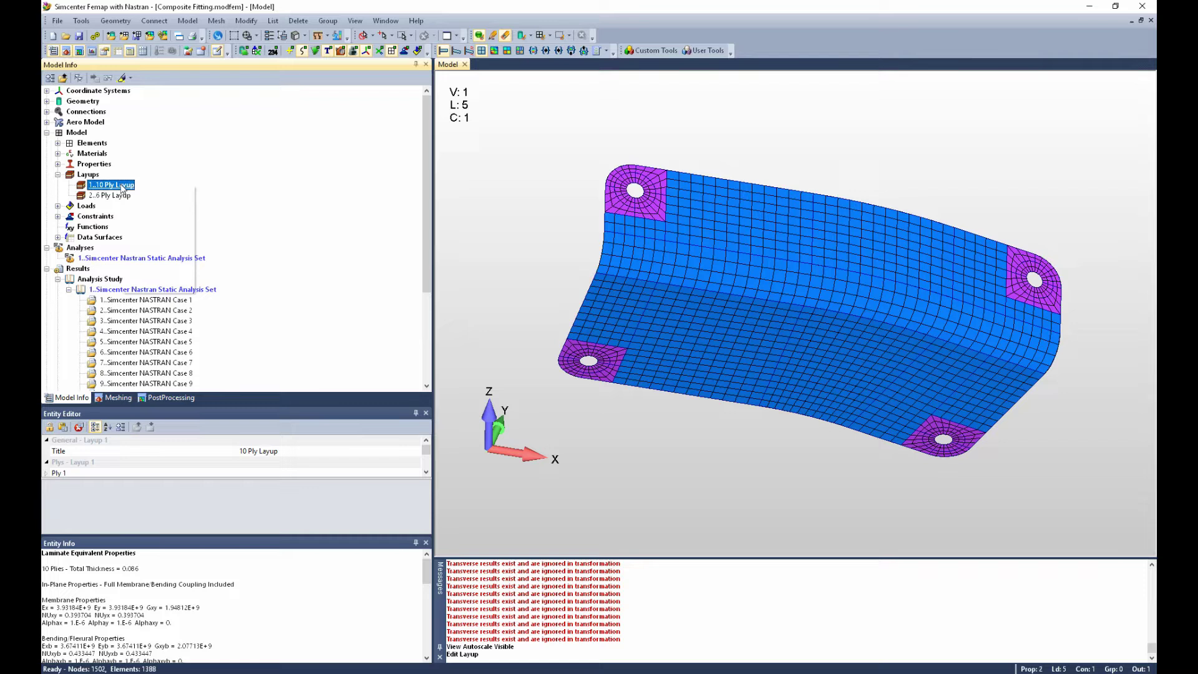
{"action": "left_click", "coordinate": [149, 232]}
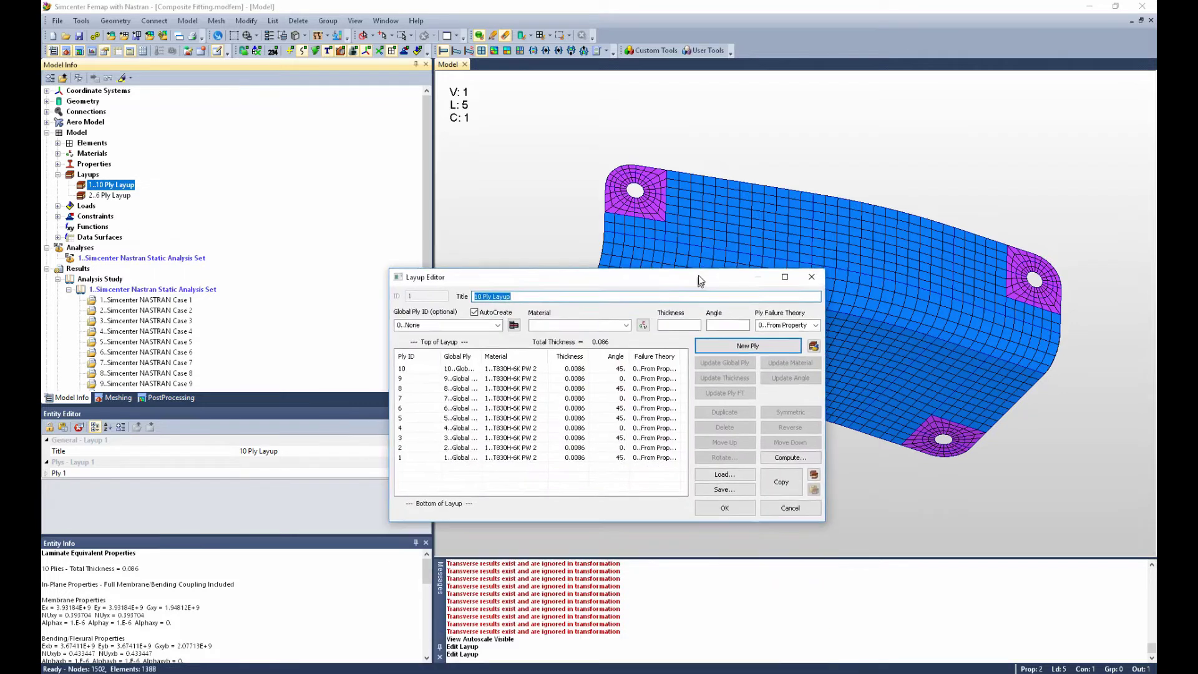
{"action": "left_click_drag", "start_coordinate": [829, 405], "coordinate": [875, 406]}
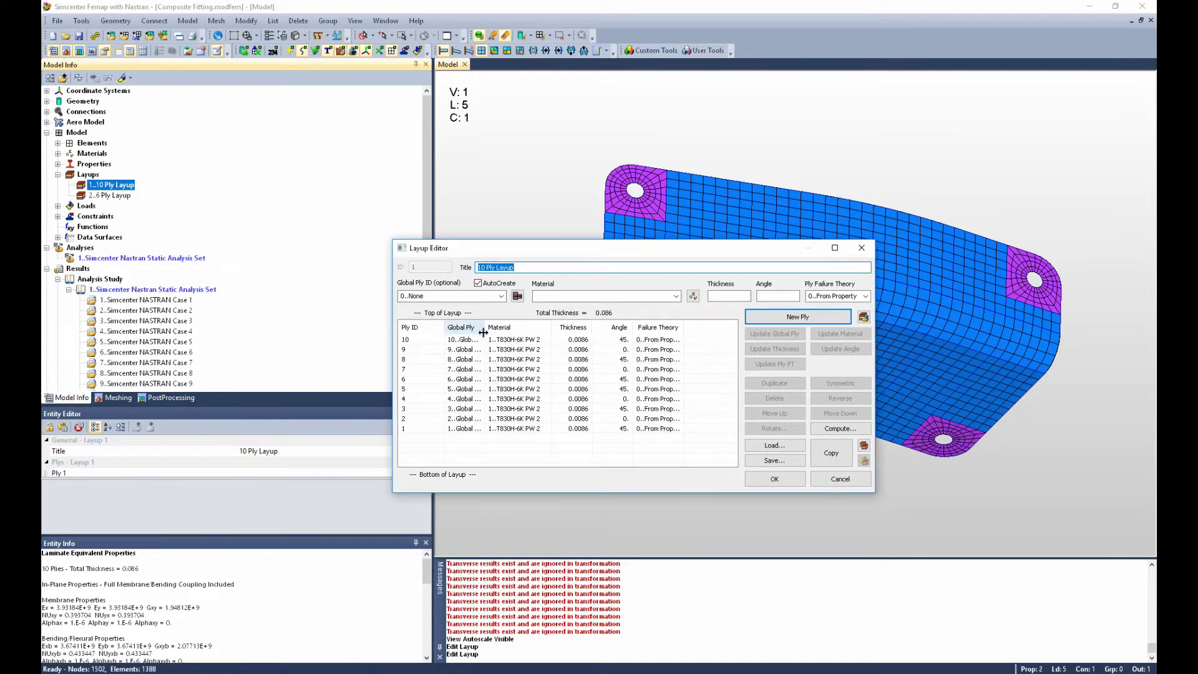
{"action": "left_click_drag", "start_coordinate": [486, 327], "coordinate": [509, 327]}
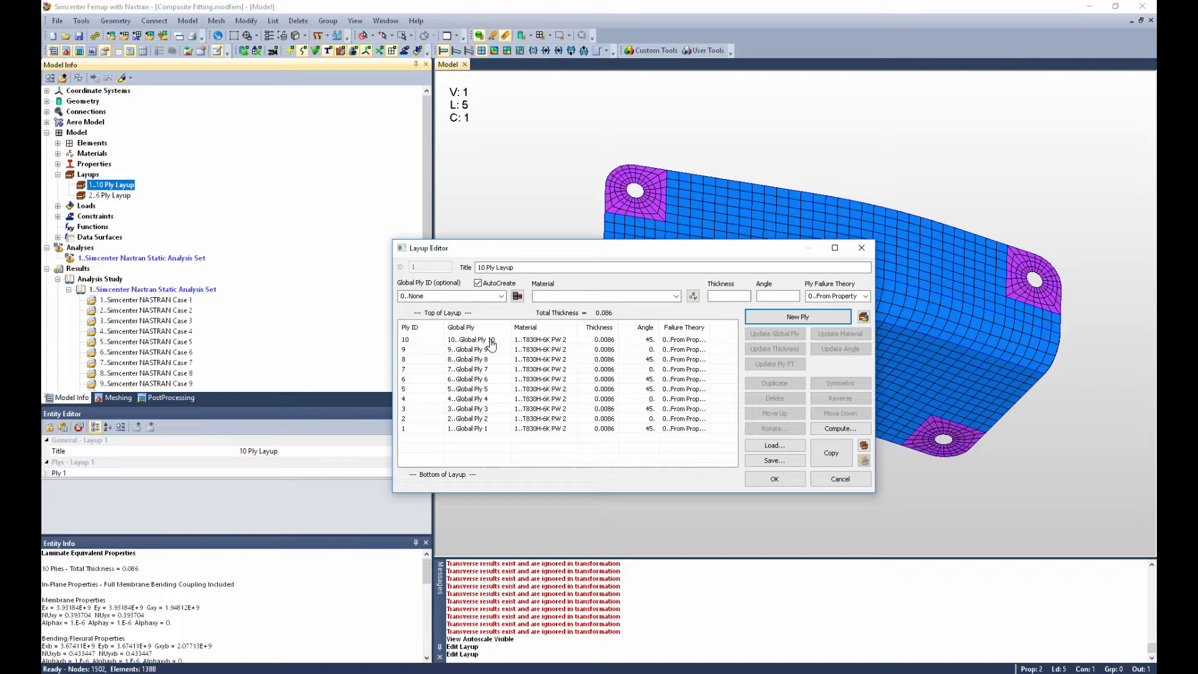
{"action": "left_click", "coordinate": [775, 479]}
Step: Confirm the 6 Ply Layup uses six T830H-6K PW 2 plies of 0.0086, totalling 0.0516
{"action": "left_click", "coordinate": [110, 196]}
{"action": "right_click", "coordinate": [110, 195]}
{"action": "left_click", "coordinate": [135, 221]}
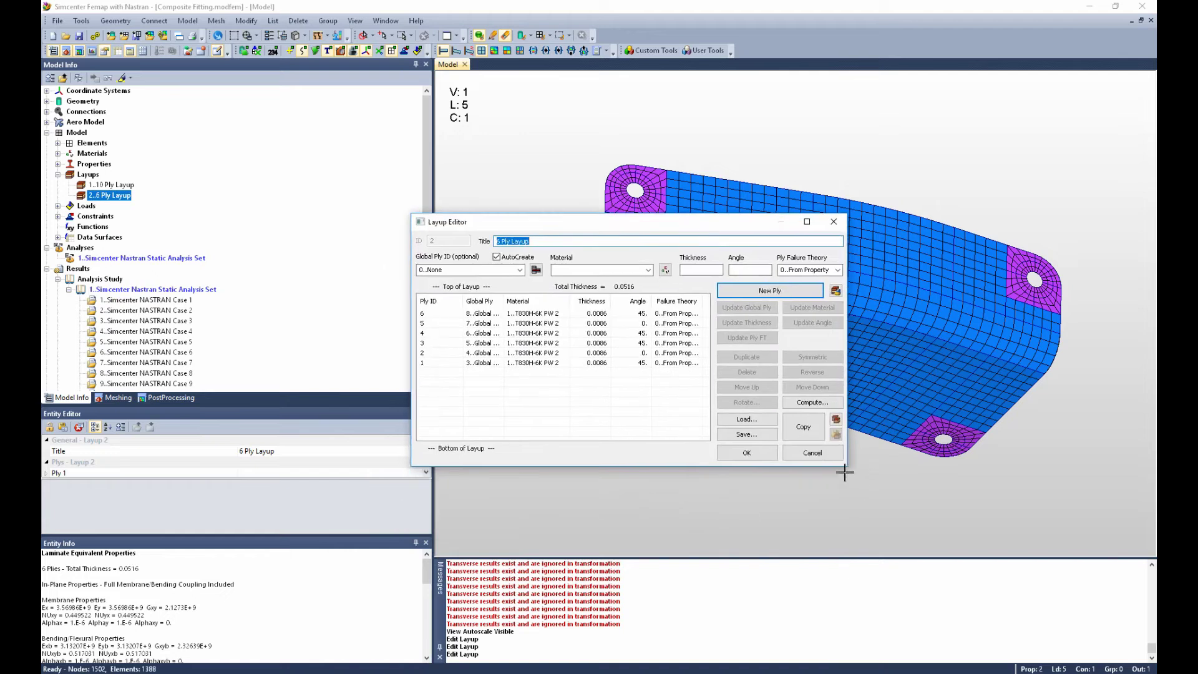
{"action": "left_click_drag", "start_coordinate": [845, 472], "coordinate": [941, 488]}
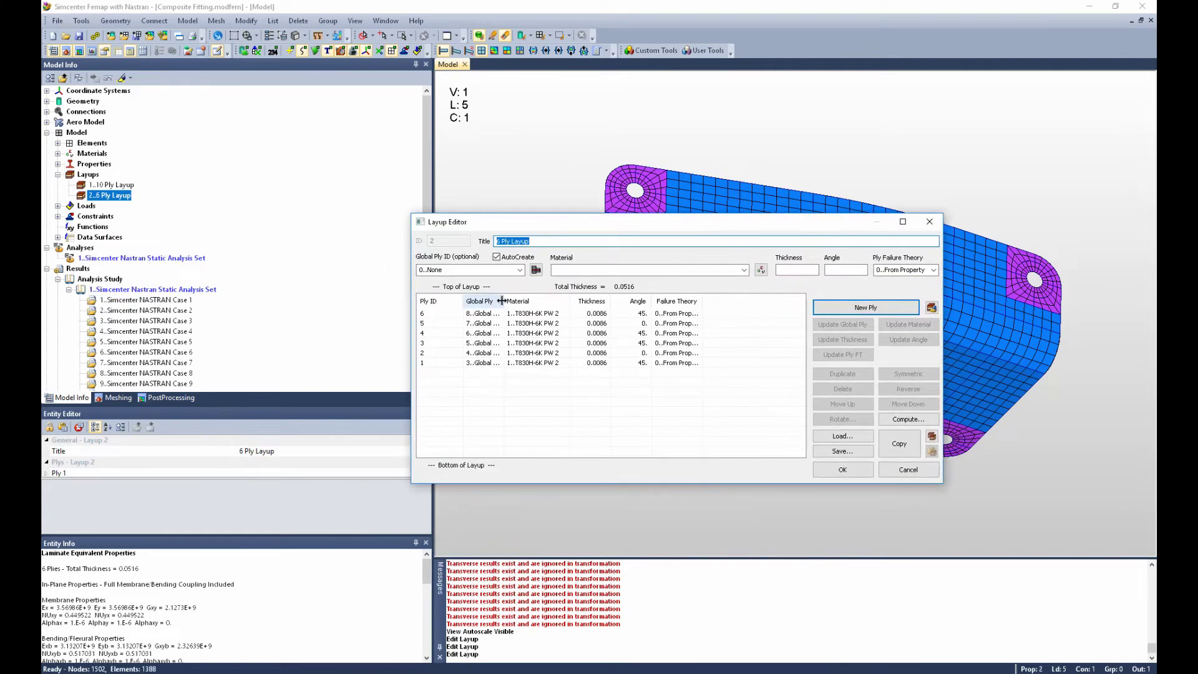
{"action": "left_click_drag", "start_coordinate": [502, 301], "coordinate": [546, 301]}
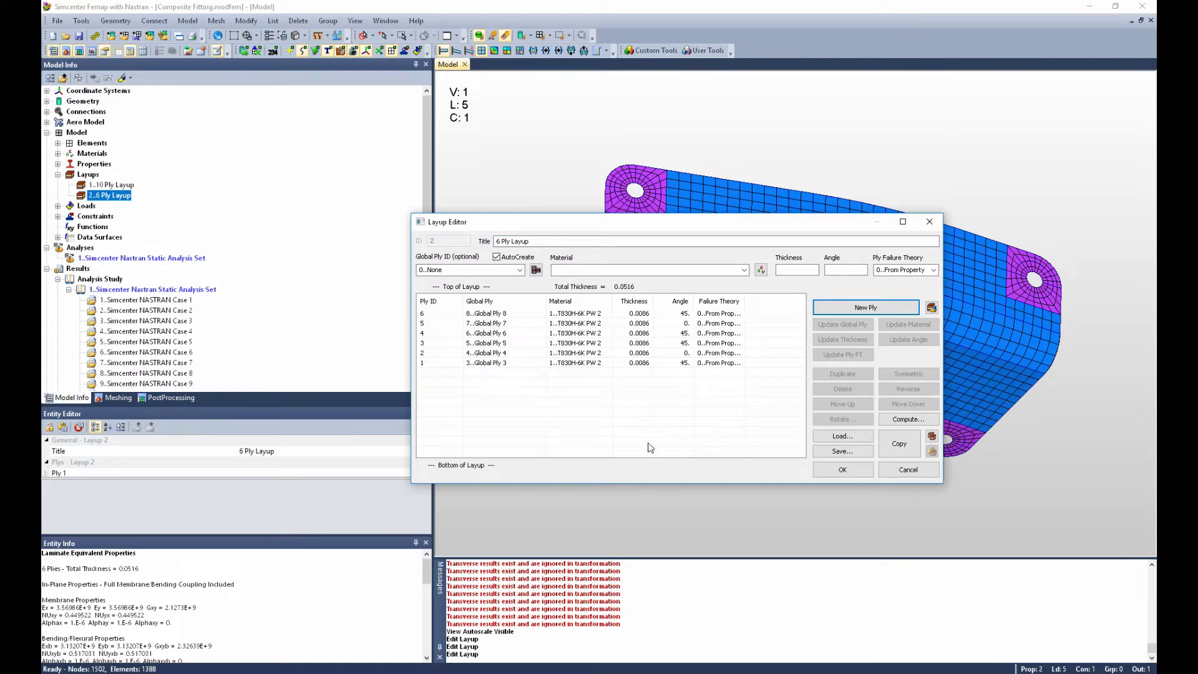
{"action": "left_click", "coordinate": [909, 471]}
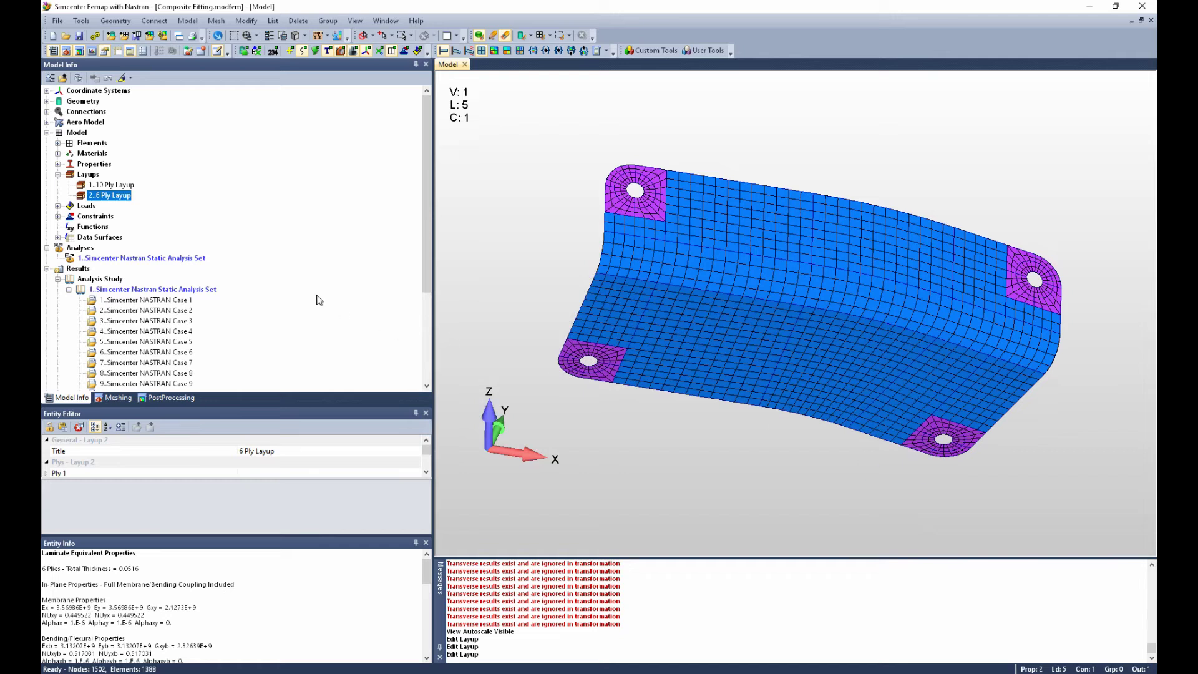
Step: Set the PostProcessing display style to Contour
{"action": "left_click", "coordinate": [172, 398]}
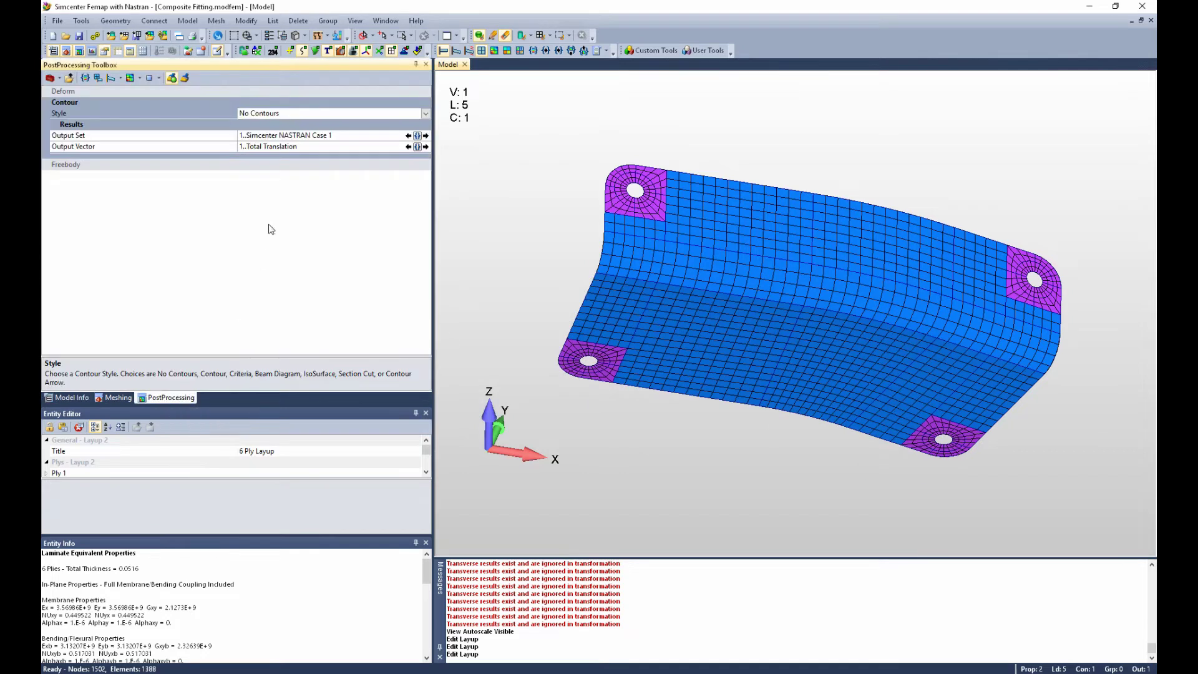
{"action": "left_click", "coordinate": [425, 113]}
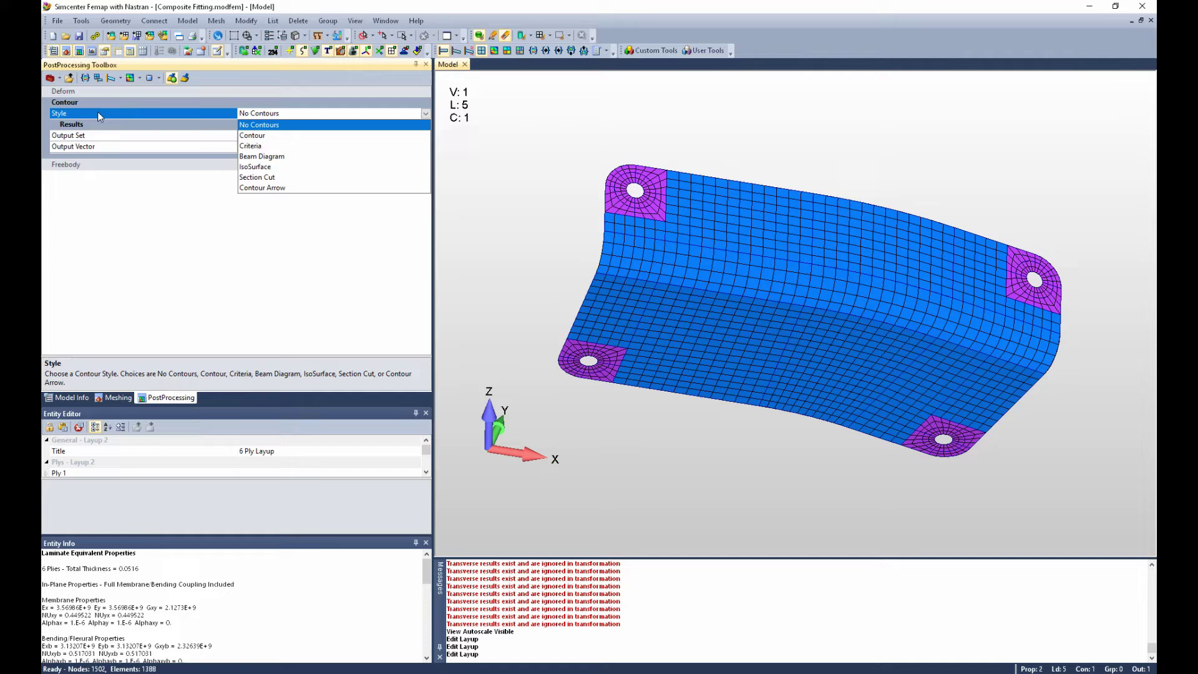
{"action": "left_click", "coordinate": [258, 136]}
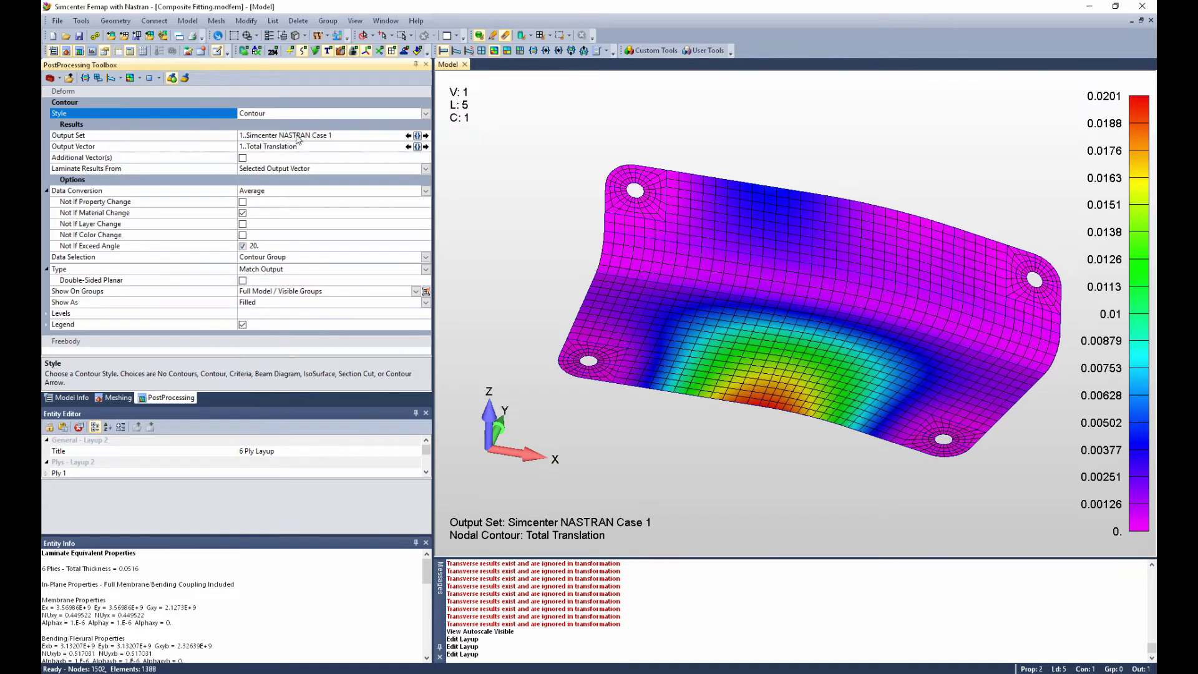
Step: Choose 1000020..Lam Ply1 X Normal Stress as the output vector
{"action": "left_click", "coordinate": [417, 146]}
{"action": "left_click_drag", "start_coordinate": [415, 145], "coordinate": [415, 158]}
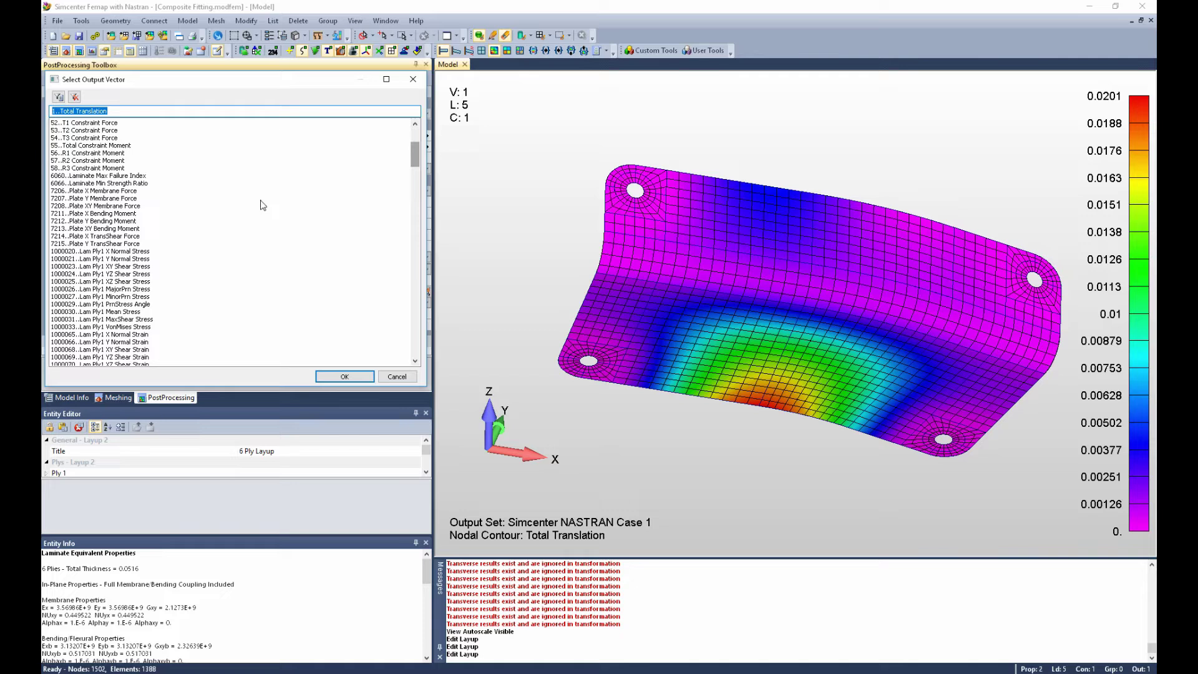
{"action": "left_click", "coordinate": [119, 252]}
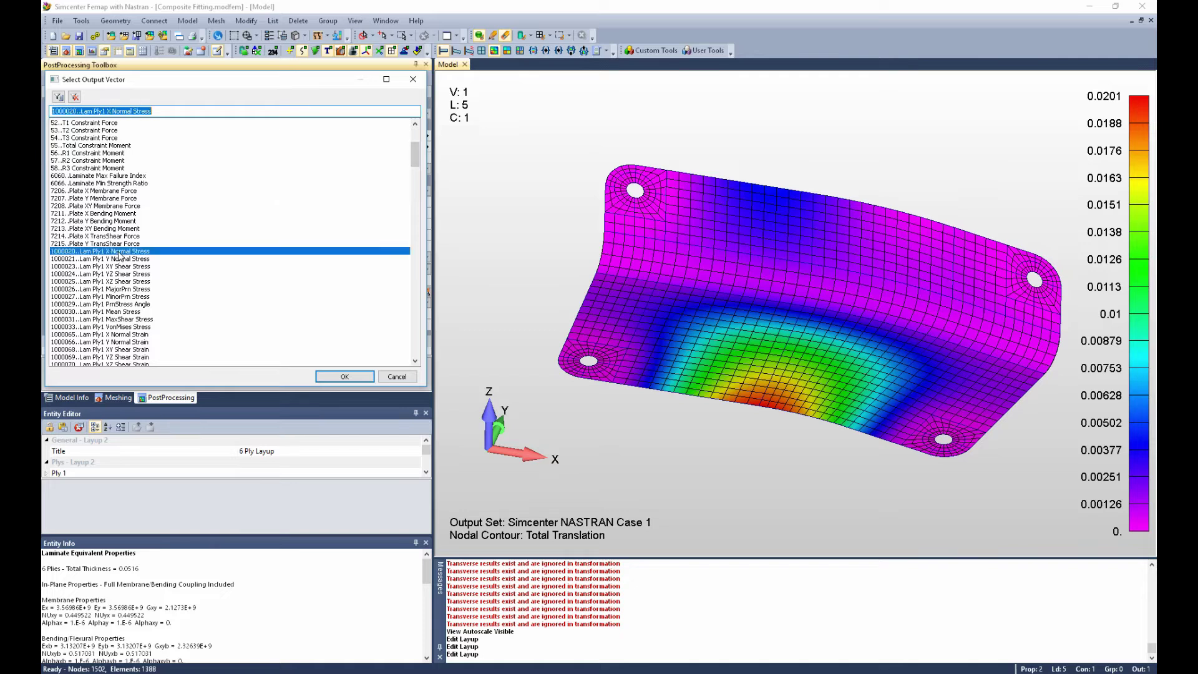
Step: Apply Lam Ply1 X Normal Stress and zoom in on the lower-right bolt hole
{"action": "left_click", "coordinate": [354, 377]}
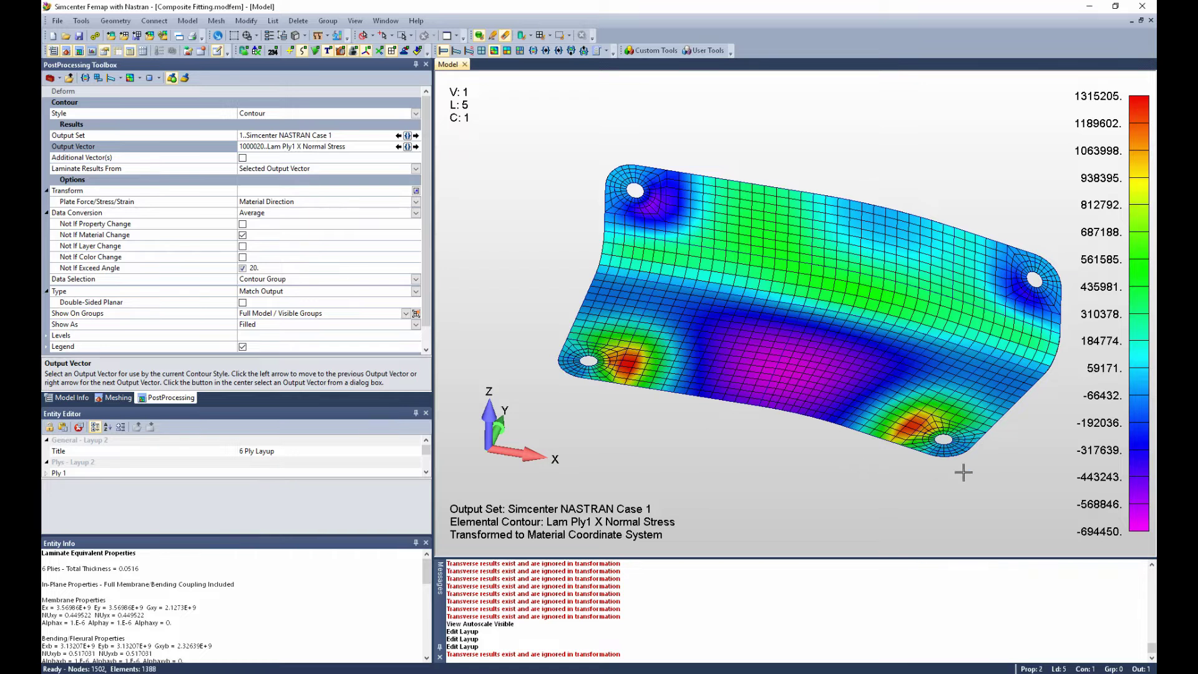
{"action": "scroll", "coordinate": [942, 438], "scroll_direction": "up", "scroll_amount": 5}
{"action": "scroll", "coordinate": [939, 439], "scroll_direction": "up", "scroll_amount": 2}
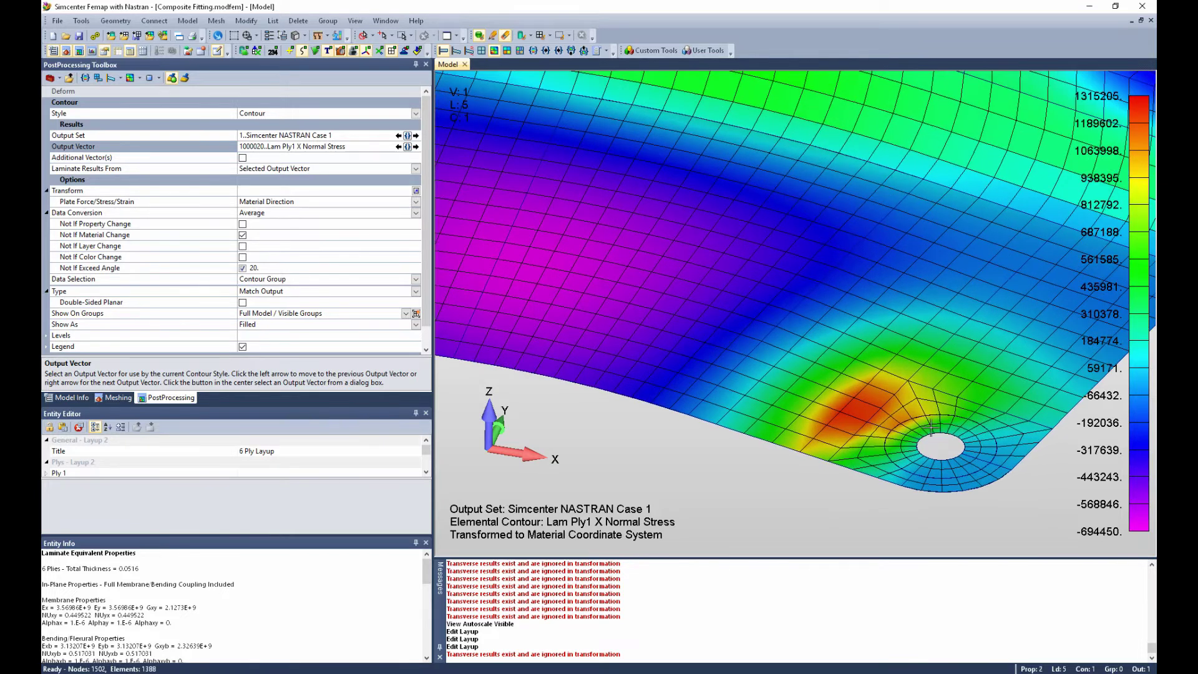
{"action": "scroll", "coordinate": [899, 404], "scroll_direction": "down", "scroll_amount": 1}
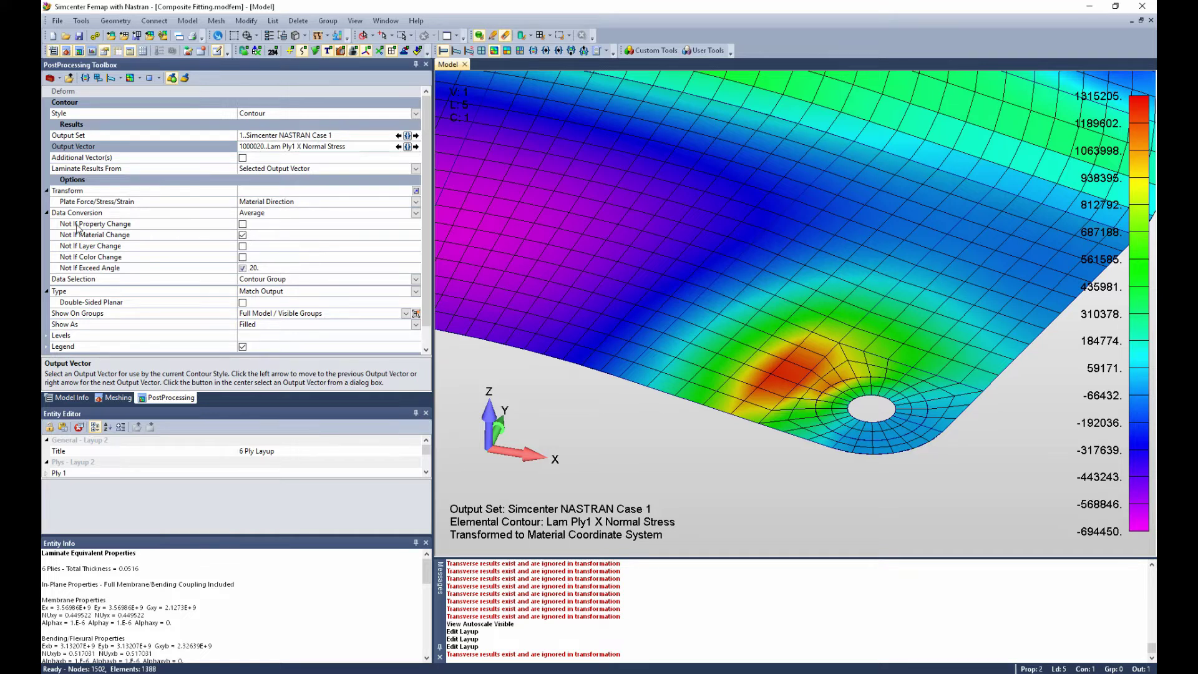
Step: Uncheck Not If Property Change so stresses average across the two layups' property boundary
{"action": "left_click", "coordinate": [243, 224]}
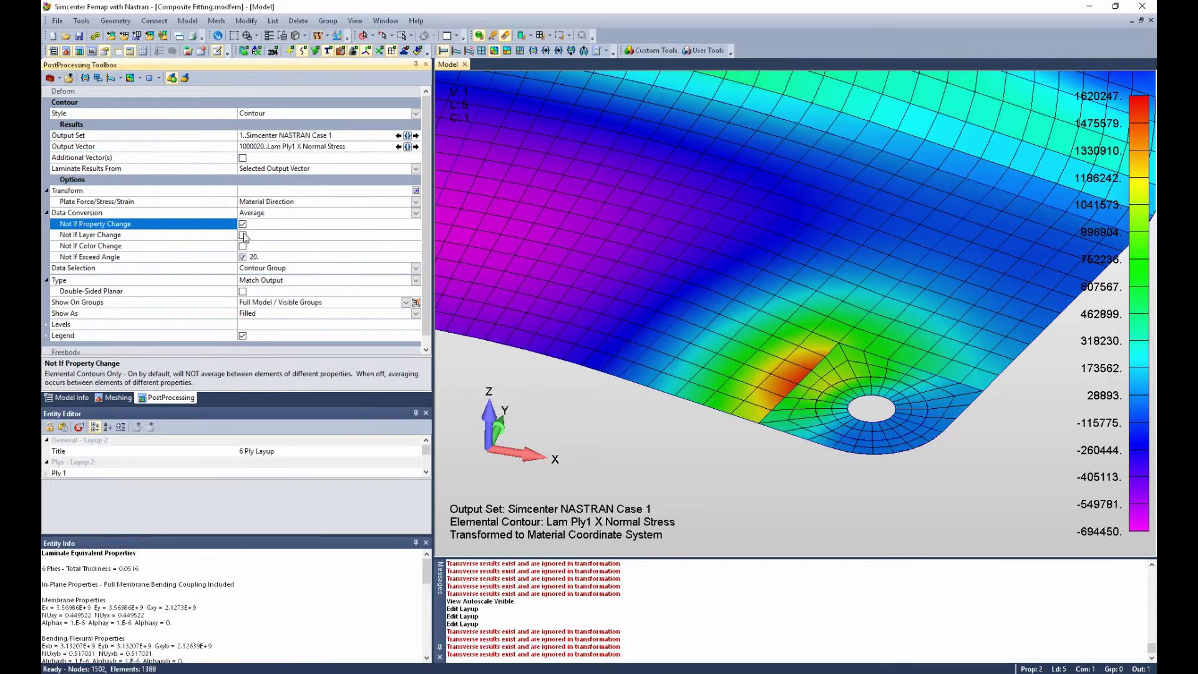
{"action": "left_click", "coordinate": [243, 224]}
{"action": "left_click", "coordinate": [243, 236]}
{"action": "left_click", "coordinate": [243, 224]}
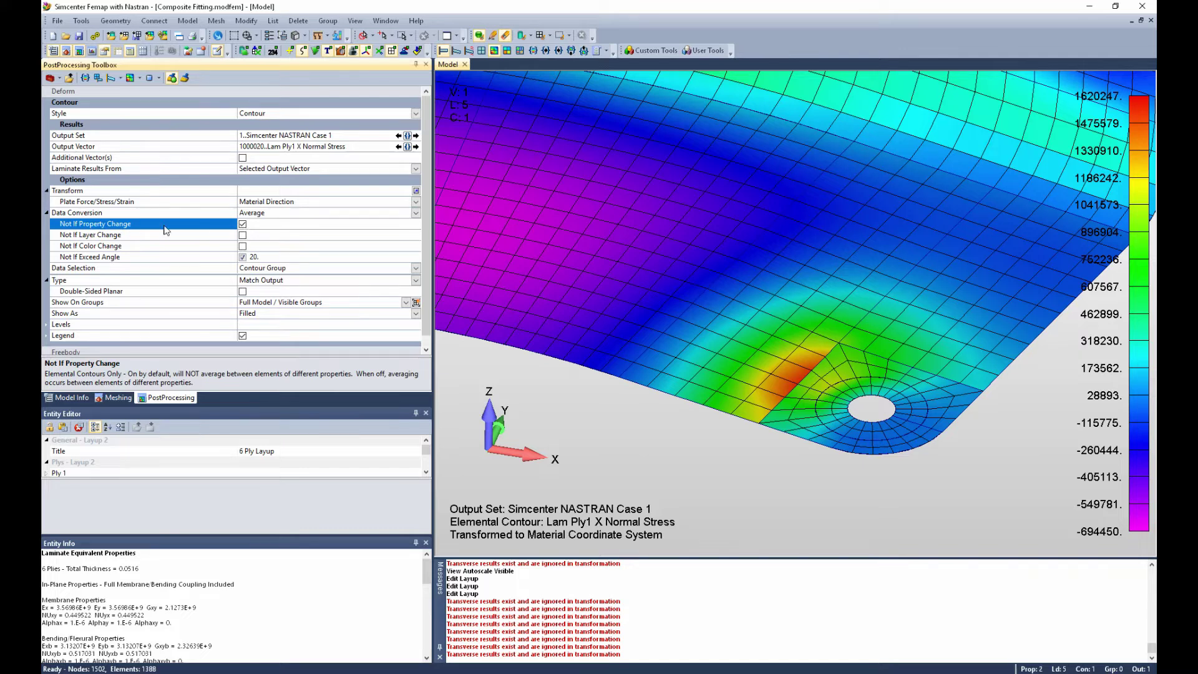
{"action": "left_click", "coordinate": [243, 225]}
{"action": "left_click", "coordinate": [243, 225]}
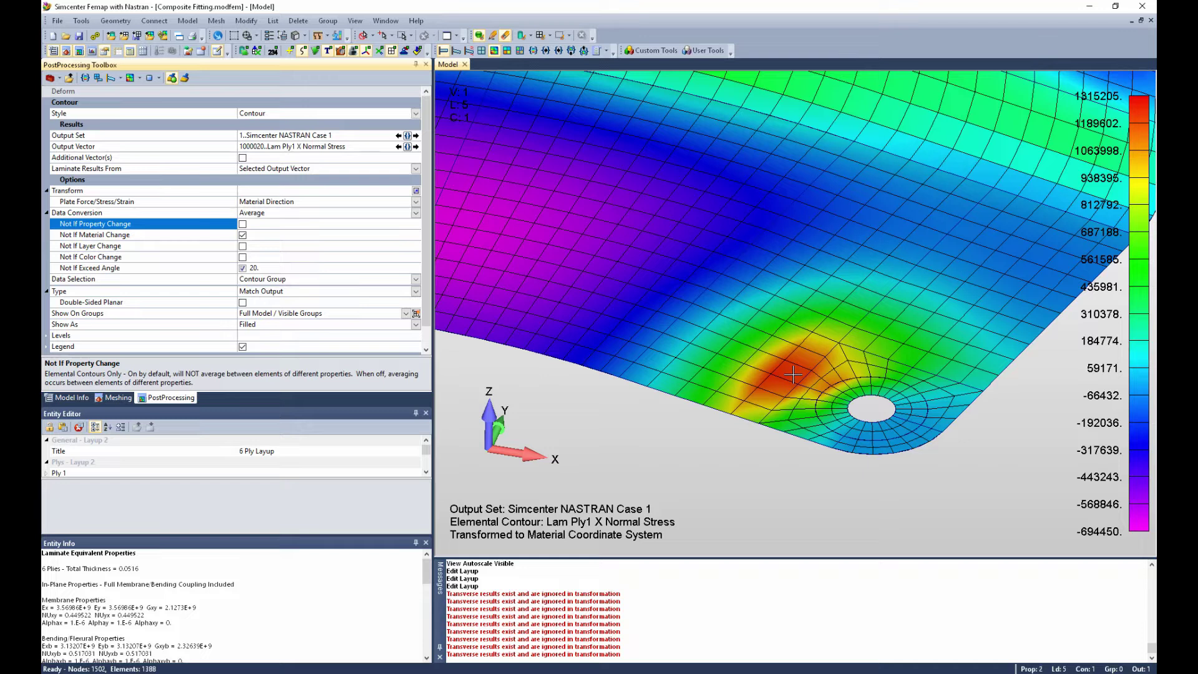
{"action": "left_click", "coordinate": [68, 398]}
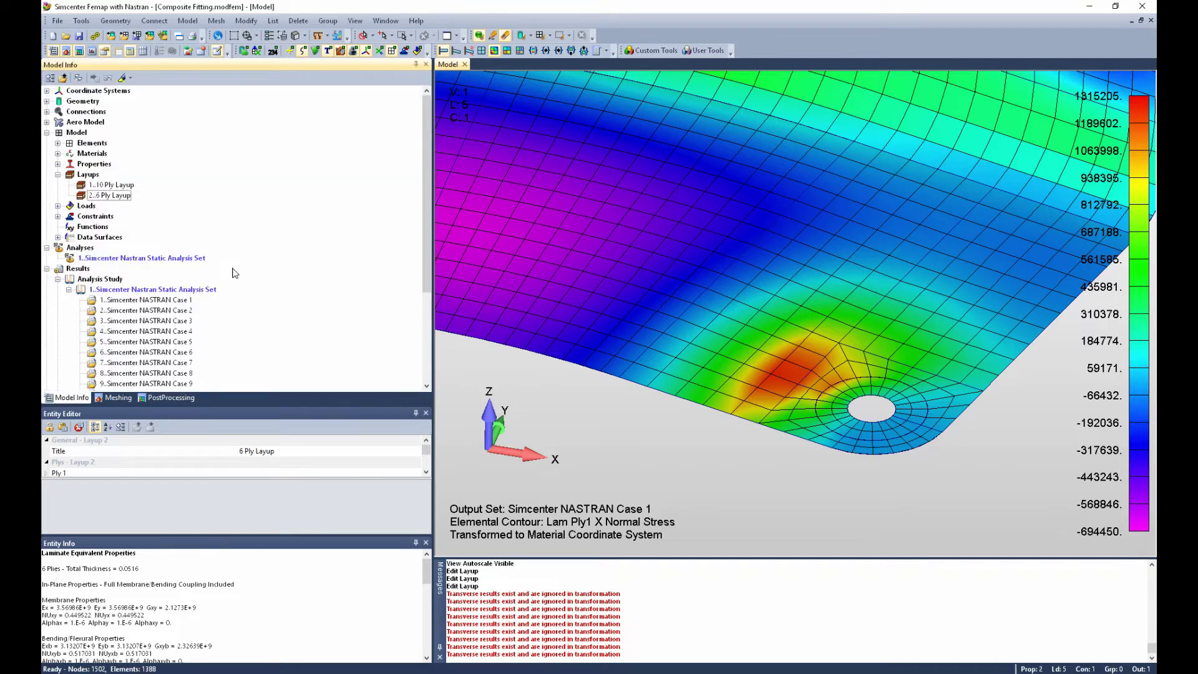
{"action": "right_click", "coordinate": [126, 187]}
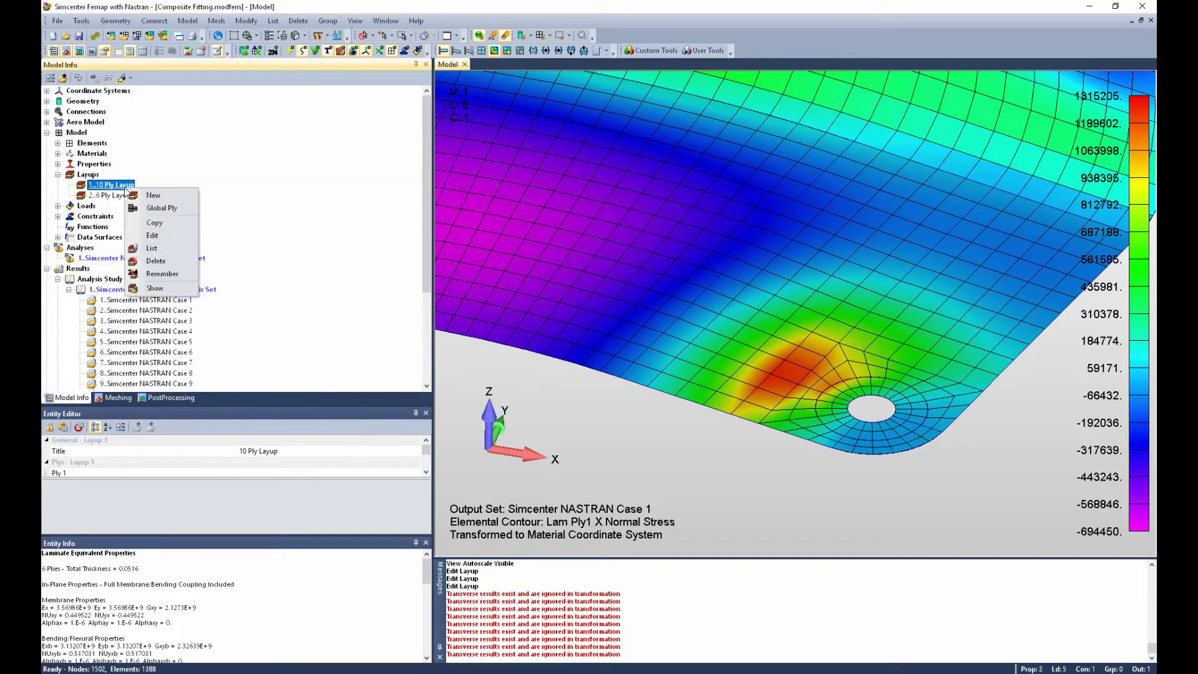
{"action": "left_click", "coordinate": [152, 235]}
{"action": "left_click_drag", "start_coordinate": [586, 422], "coordinate": [525, 157]}
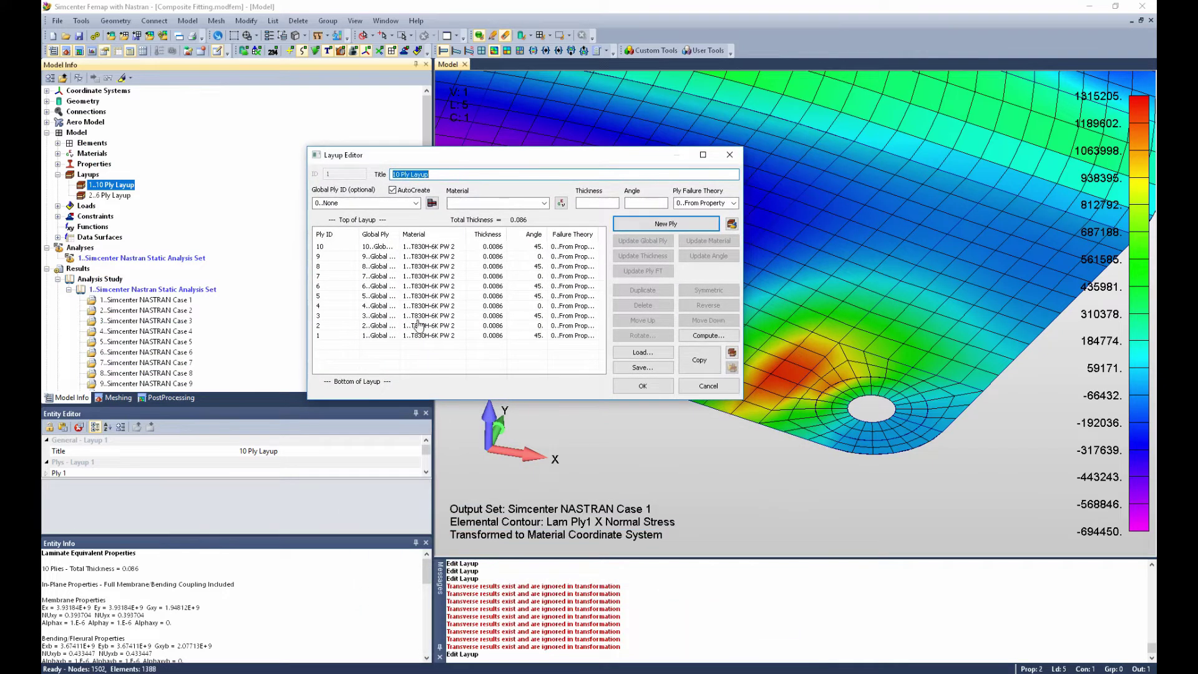
{"action": "left_click_drag", "start_coordinate": [400, 232], "coordinate": [442, 233]}
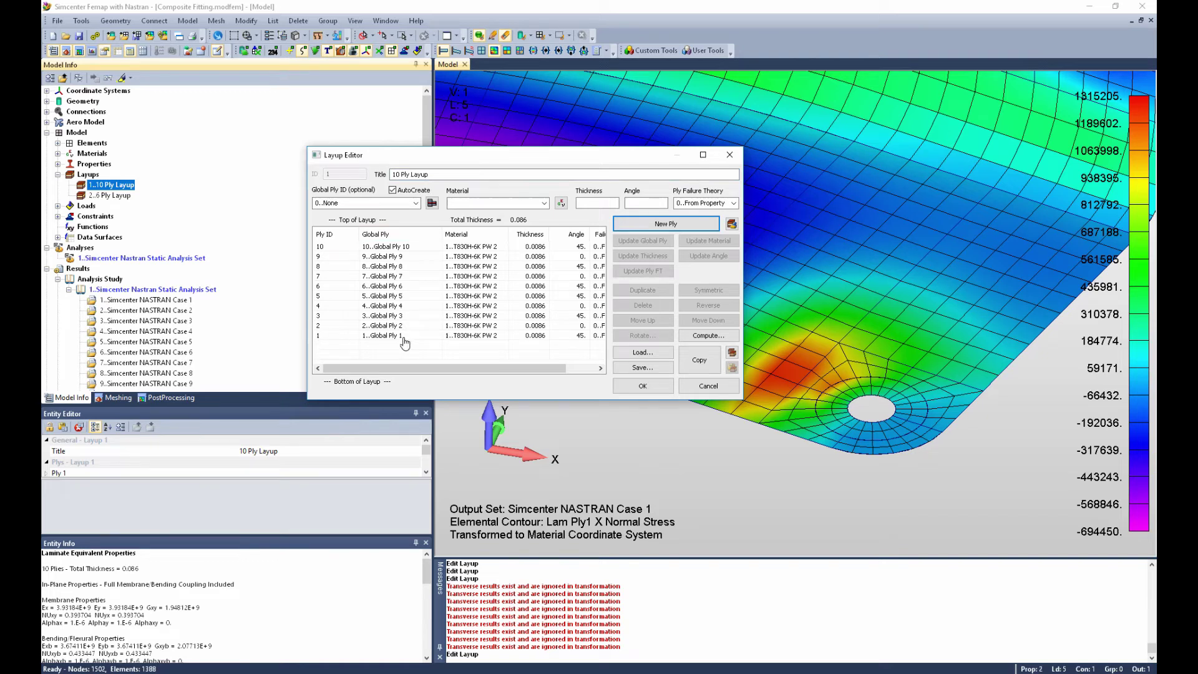
{"action": "left_click", "coordinate": [708, 385]}
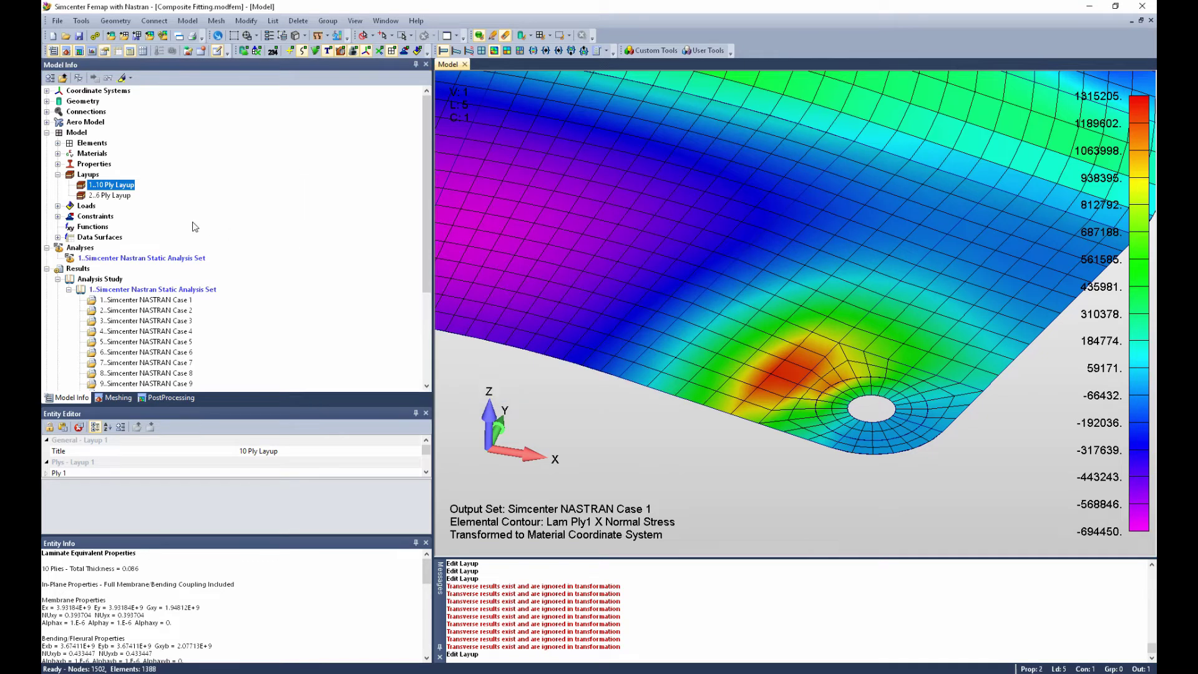
{"action": "right_click", "coordinate": [124, 201]}
{"action": "left_click", "coordinate": [156, 217]}
{"action": "left_click_drag", "start_coordinate": [599, 435], "coordinate": [475, 204]}
{"action": "left_click_drag", "start_coordinate": [357, 278], "coordinate": [404, 279]}
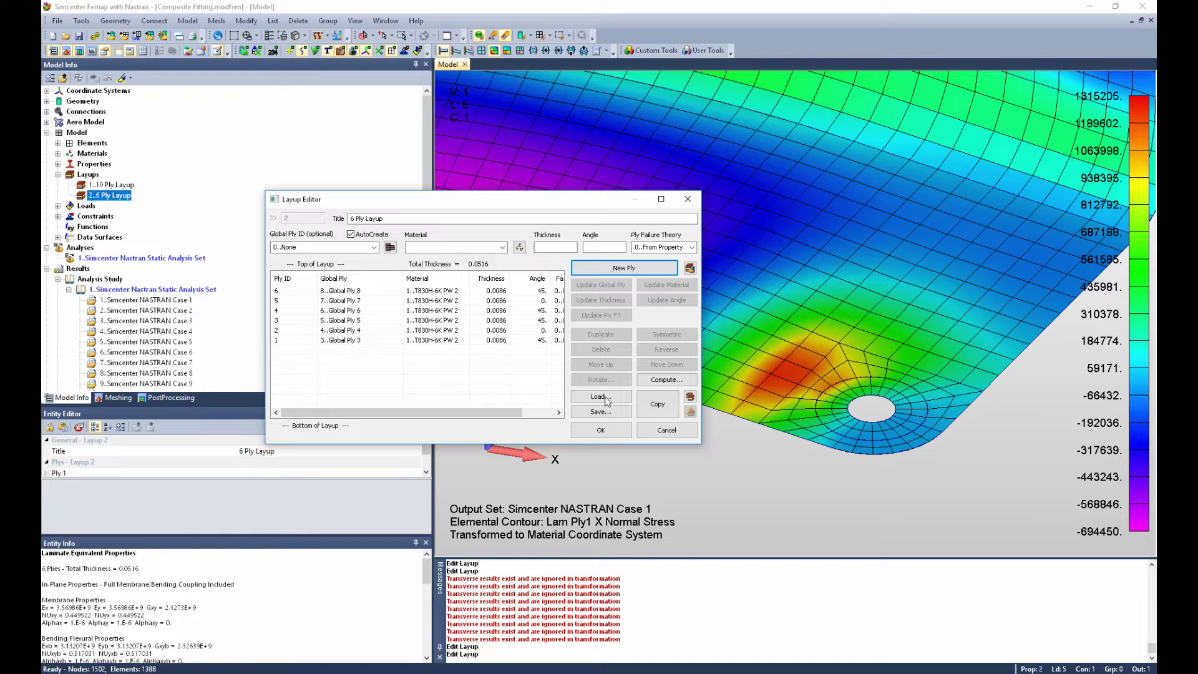
{"action": "left_click", "coordinate": [692, 434]}
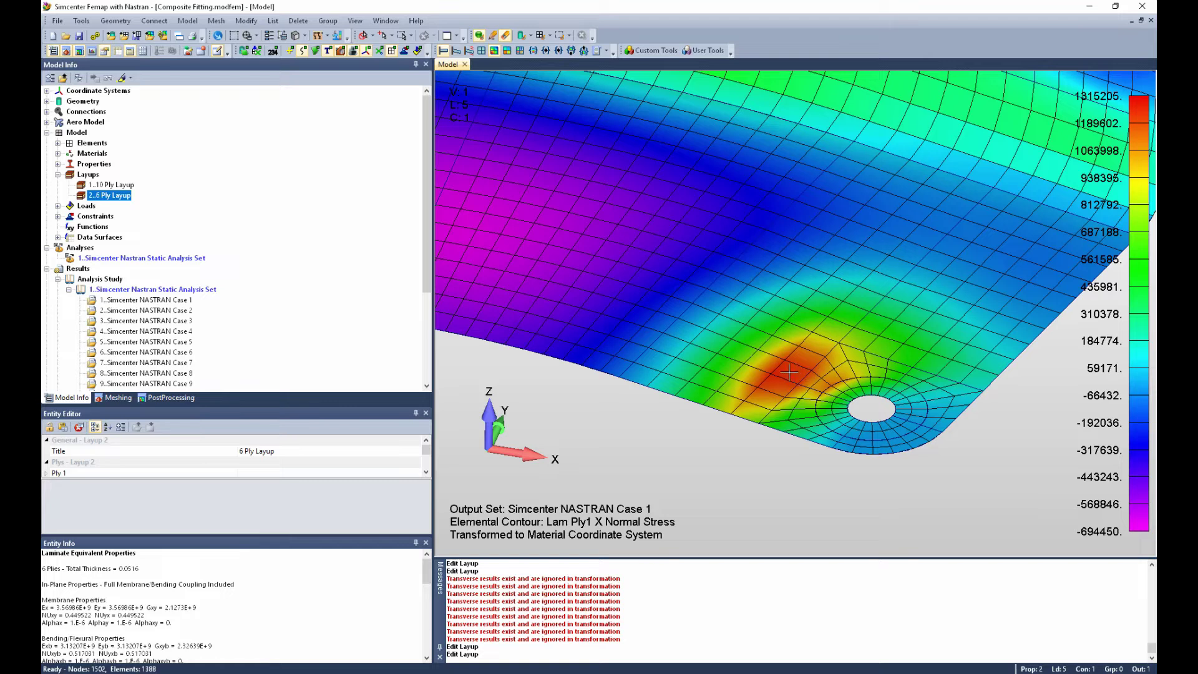
Step: Set Laminate Results From to Global Ply 1 and view the whole fitting
{"action": "left_click", "coordinate": [172, 397]}
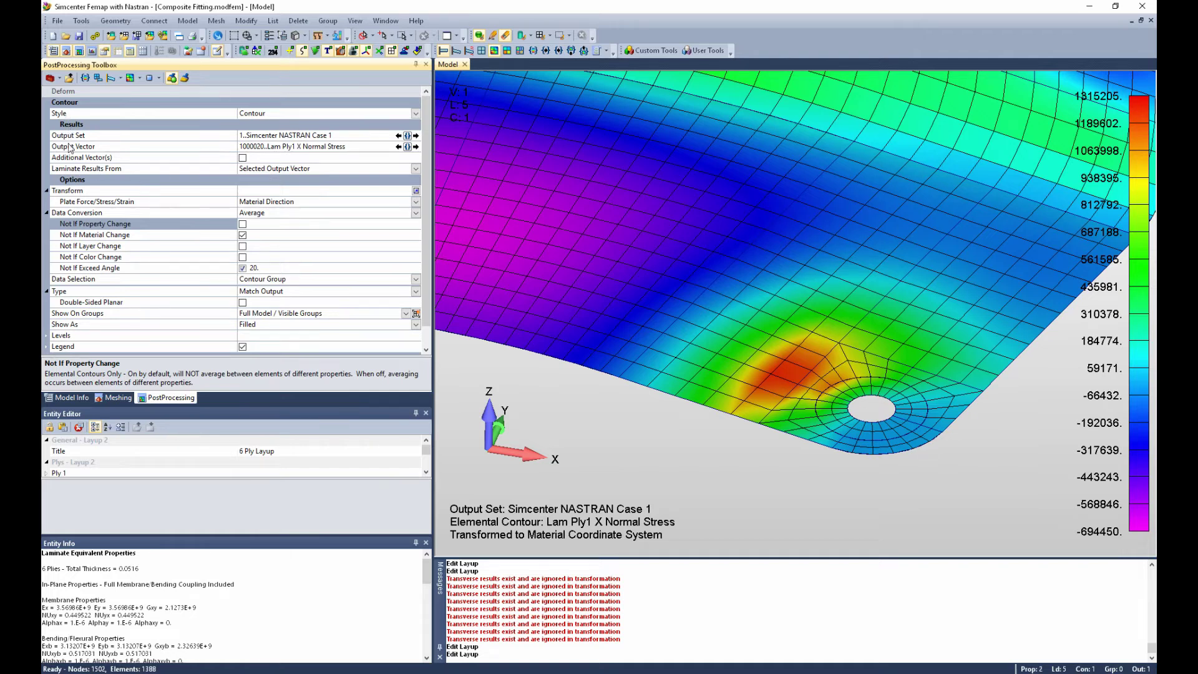
{"action": "left_click", "coordinate": [416, 169]}
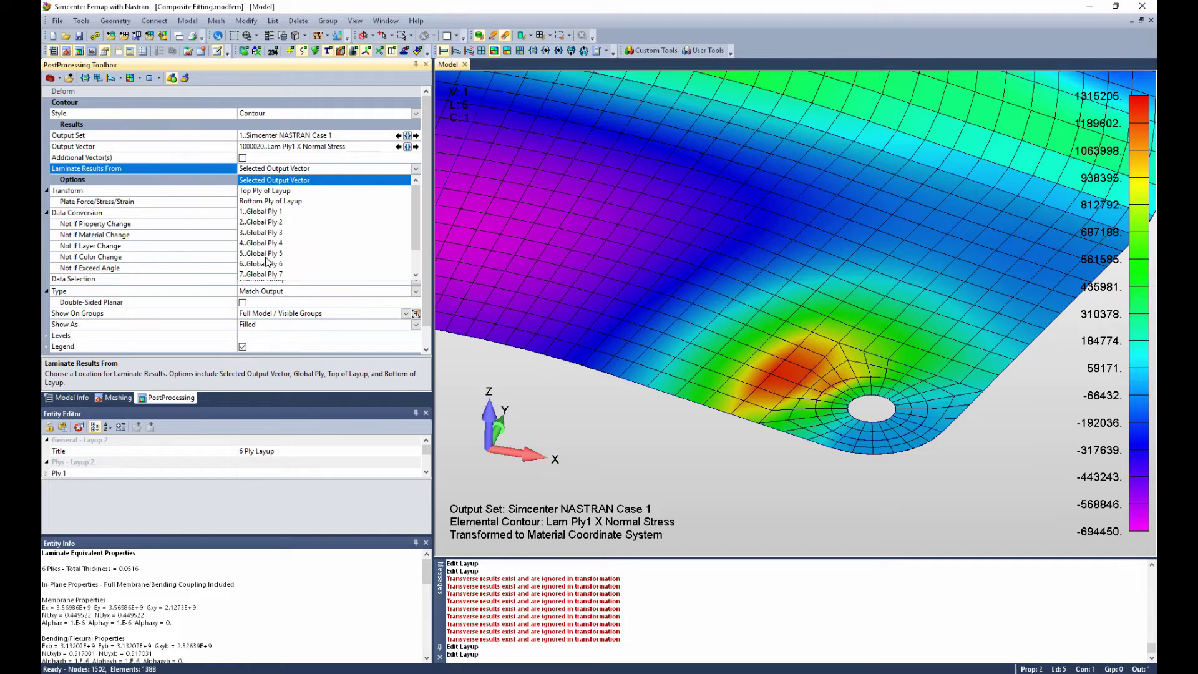
{"action": "left_click", "coordinate": [260, 213]}
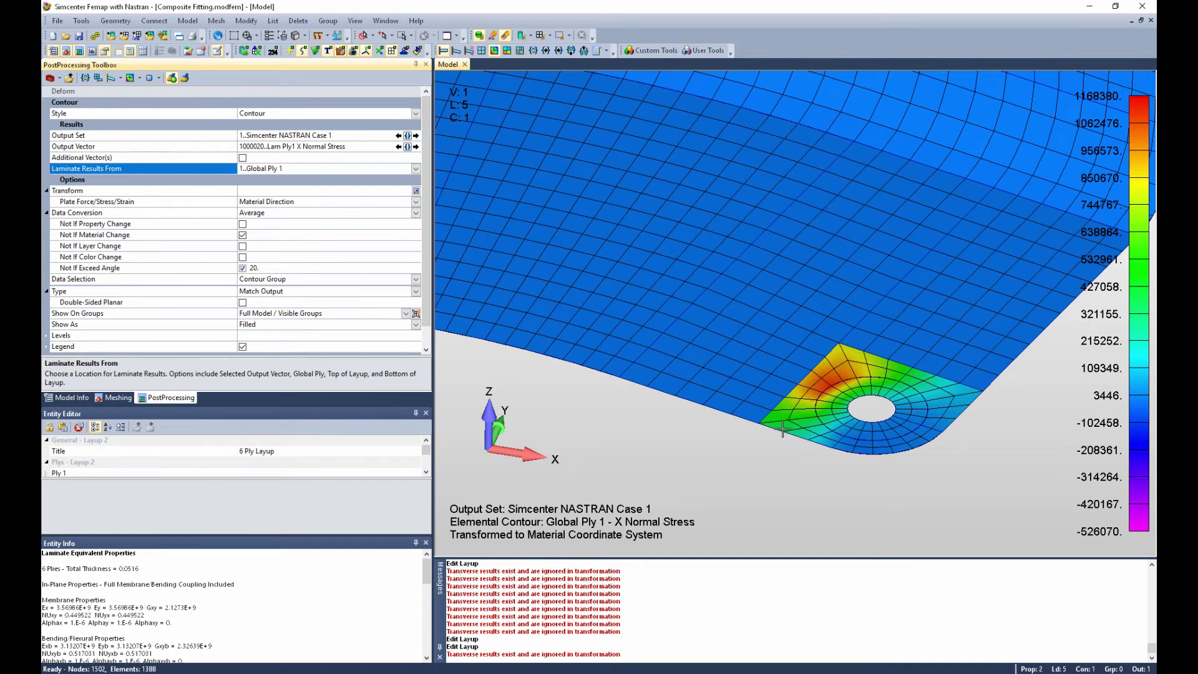
{"action": "scroll", "coordinate": [802, 419], "scroll_direction": "down", "scroll_amount": 5}
{"action": "scroll", "coordinate": [802, 424], "scroll_direction": "down", "scroll_amount": 3}
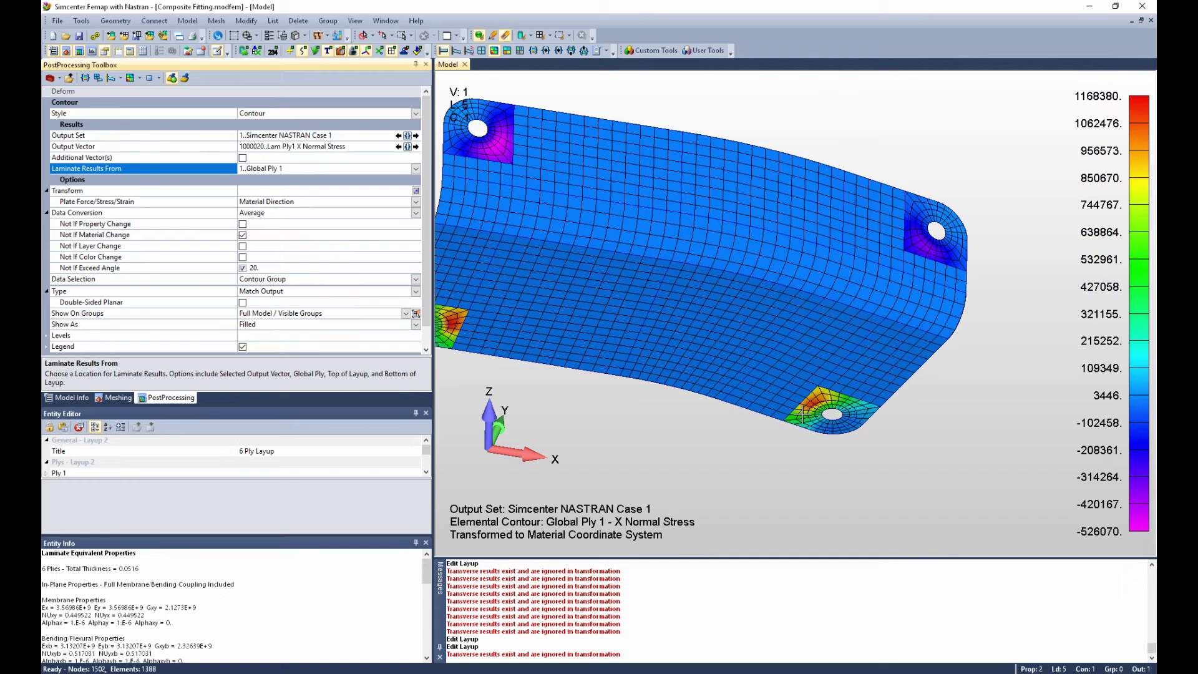
{"action": "middle_click_drag", "start_coordinate": [802, 423], "coordinate": [830, 387]}
{"action": "scroll", "coordinate": [830, 387], "scroll_direction": "up", "scroll_amount": 3}
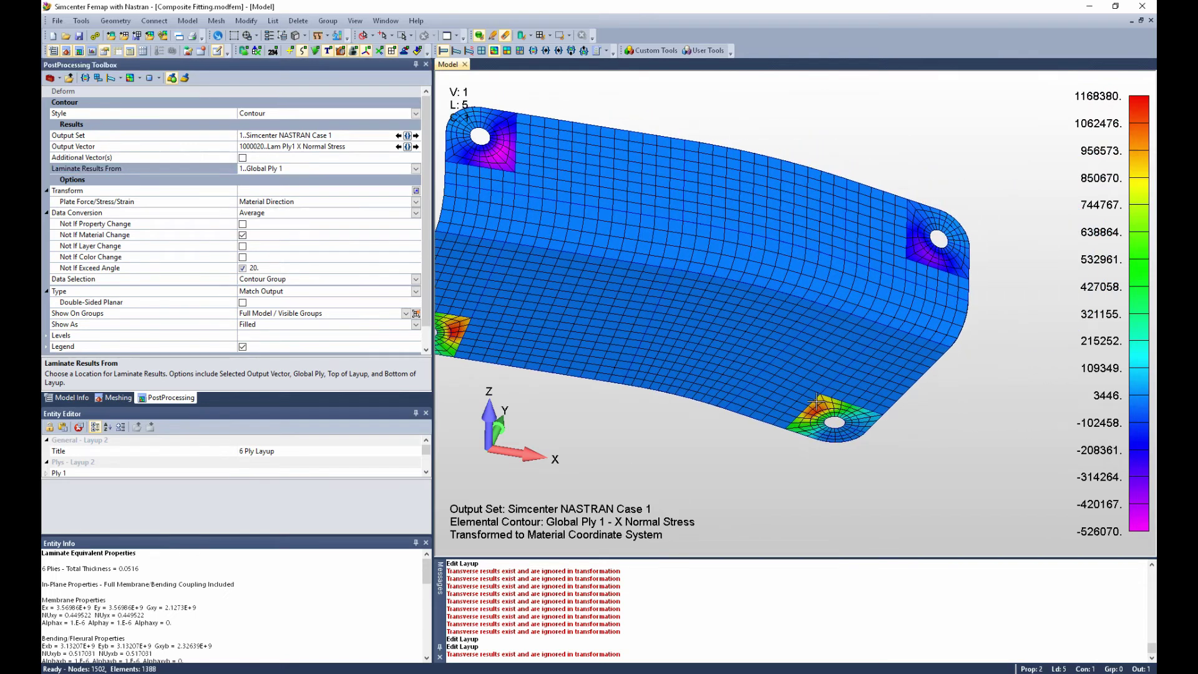
{"action": "middle_click_drag", "start_coordinate": [869, 424], "coordinate": [882, 402], "text": "ctrl"}
Step: Switch Laminate Results From to Global Ply 2 and centre the fitting
{"action": "left_click", "coordinate": [415, 168]}
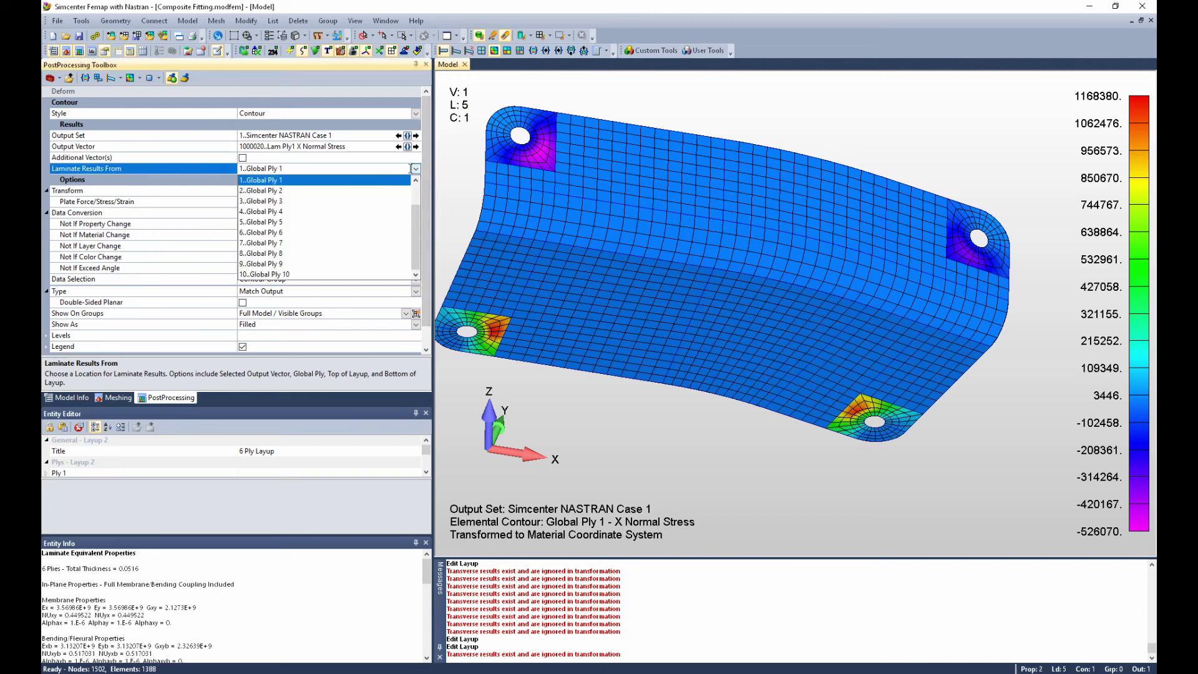
{"action": "left_click", "coordinate": [269, 188]}
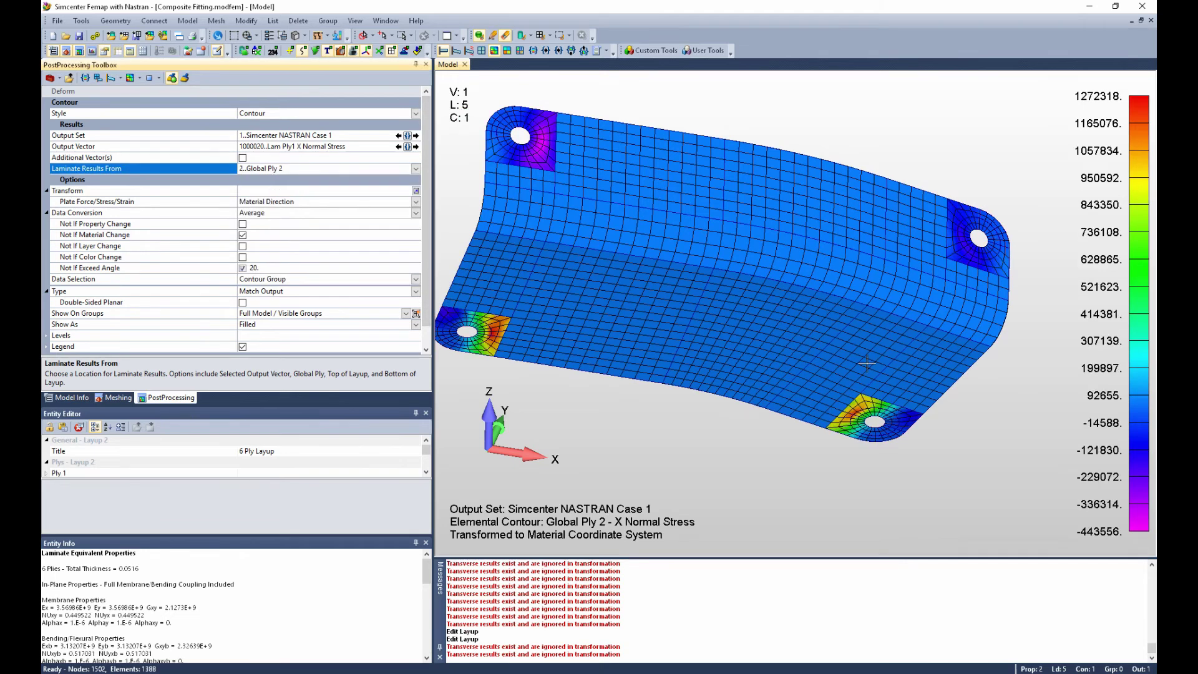
{"action": "middle_click_drag", "start_coordinate": [814, 430], "coordinate": [840, 404], "text": "ctrl"}
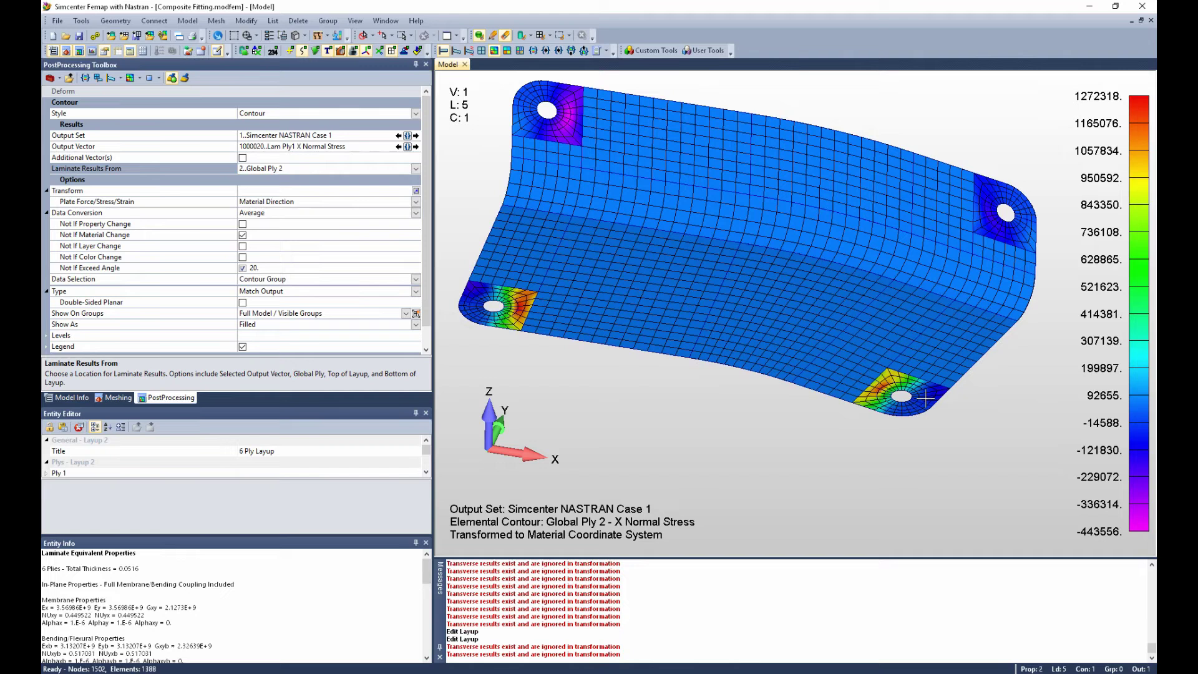
{"action": "left_click", "coordinate": [415, 170]}
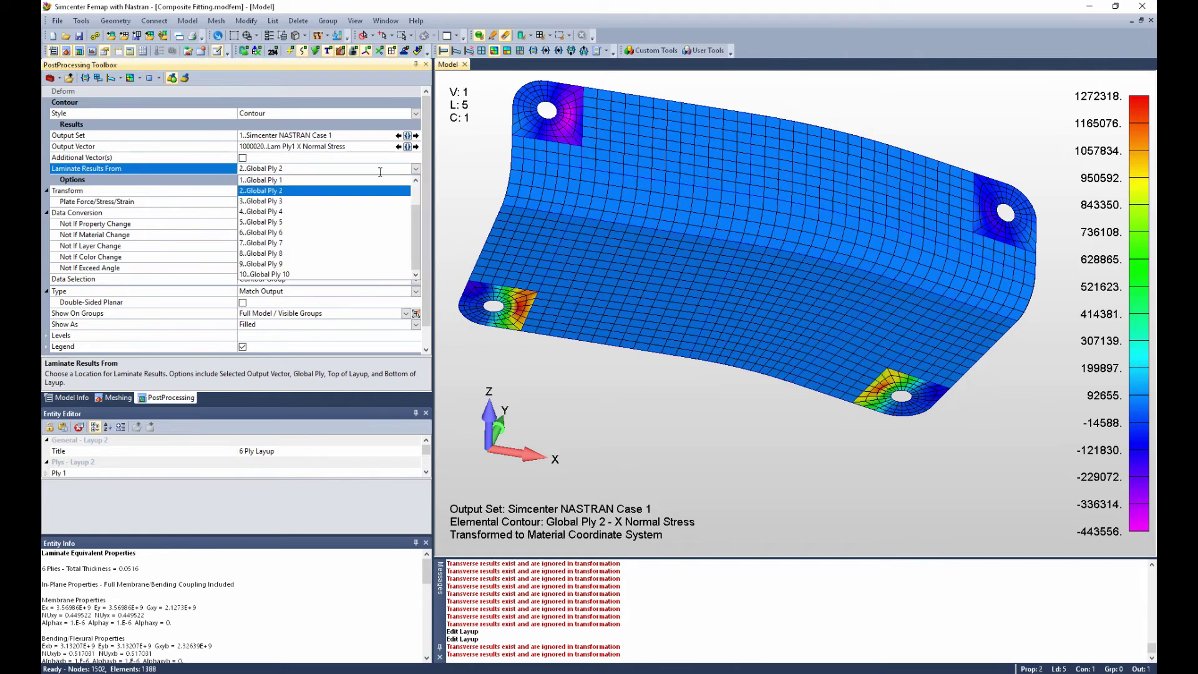
{"action": "left_click", "coordinate": [263, 201]}
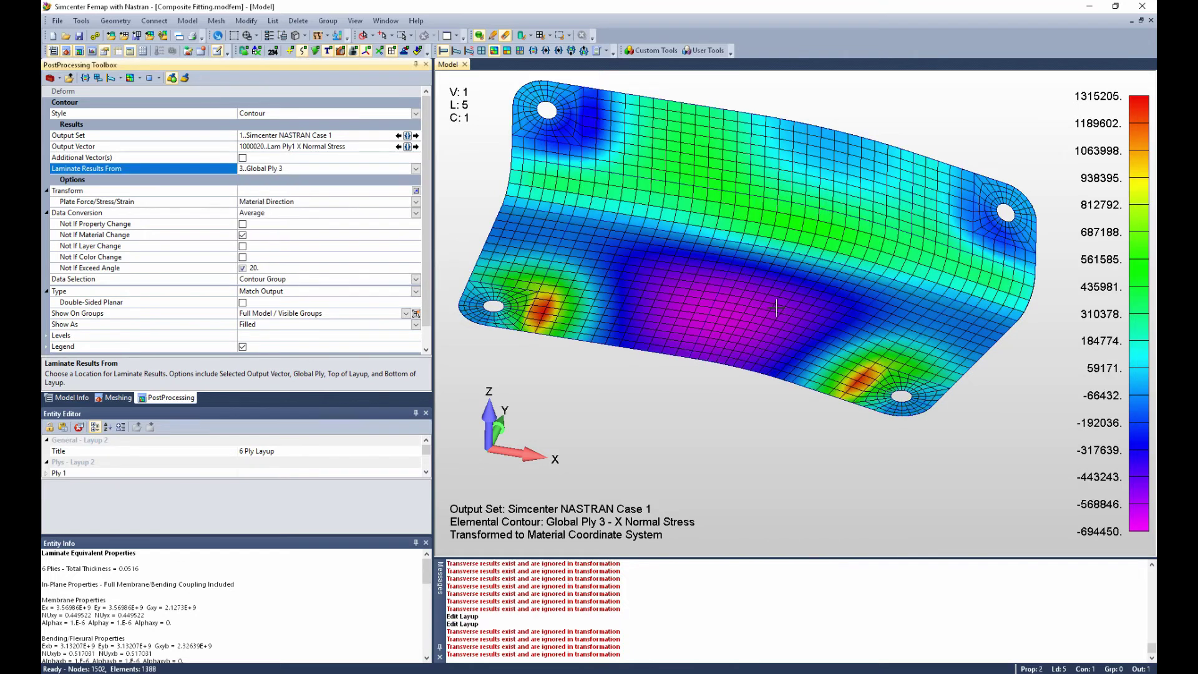
{"action": "middle_click_drag", "start_coordinate": [777, 309], "coordinate": [840, 339]}
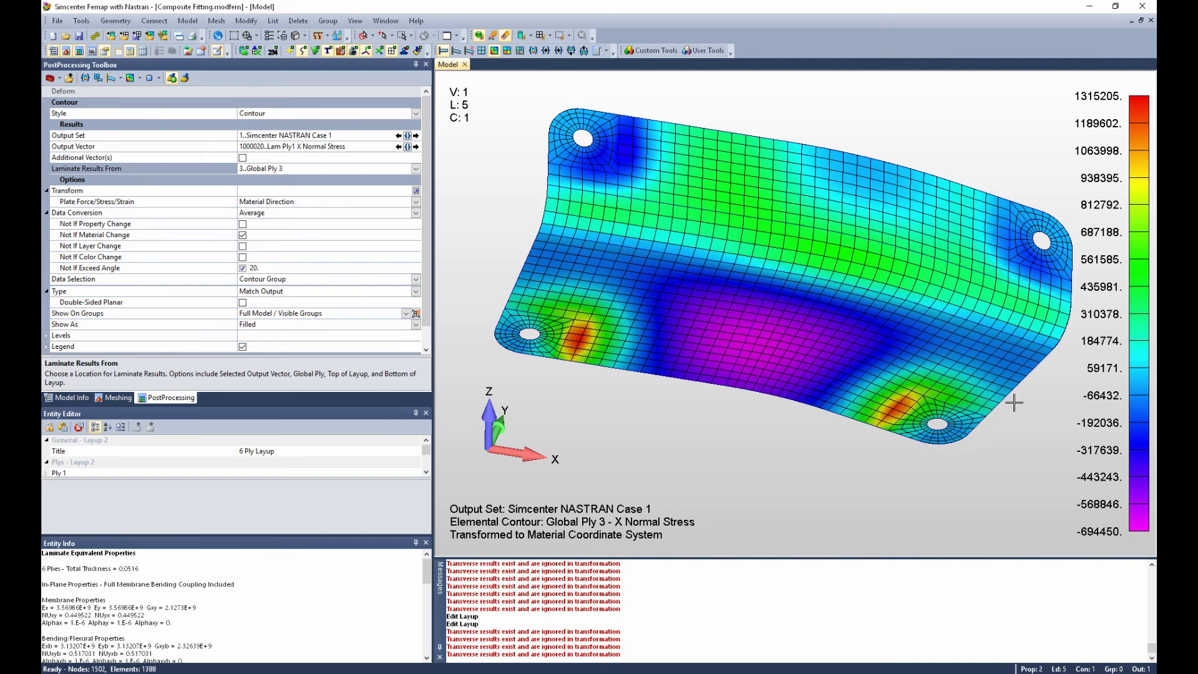